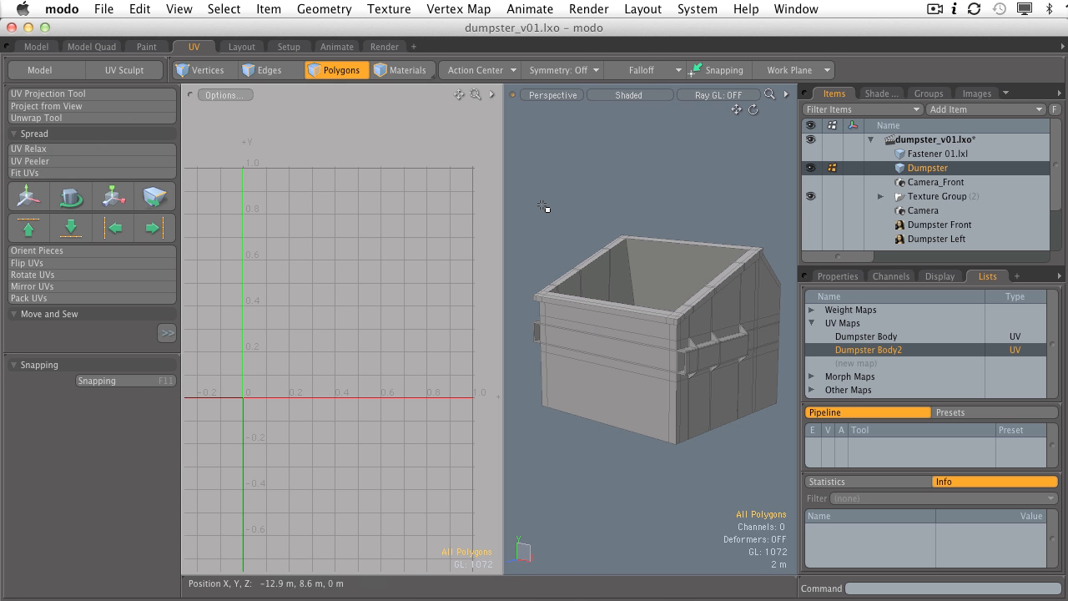
Step: Orbit the dumpster and trial-select the sloped and lower side panel polygons, then clear them
left_click_drag(675, 177, 787, 245, "alt")
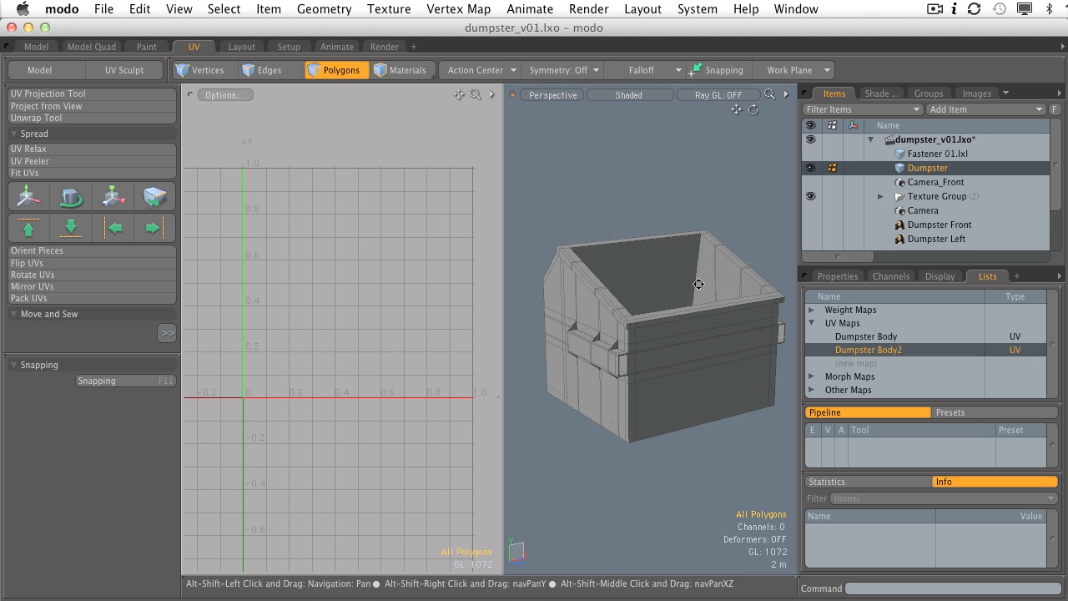
left_click_drag(645, 301, 781, 298, "alt+shift")
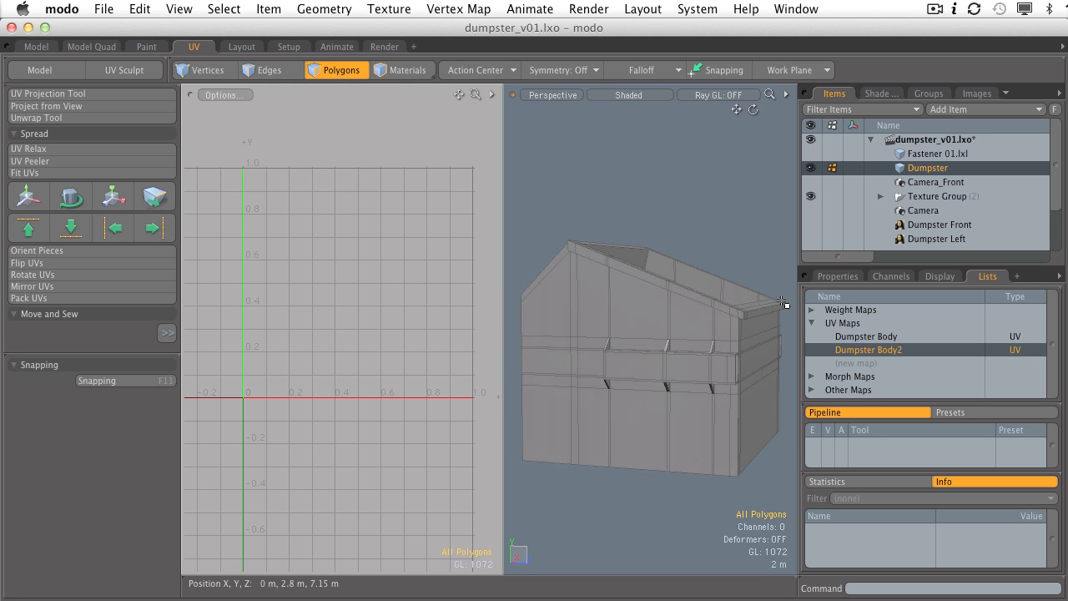
left_click_drag(783, 302, 660, 346, "alt")
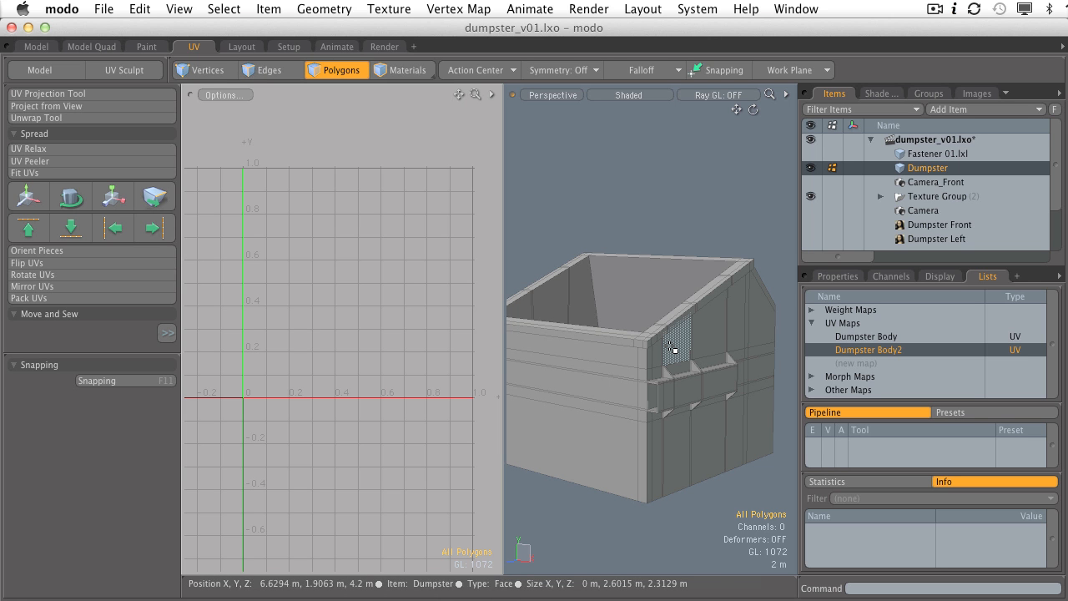
left_click_drag(660, 353, 673, 350)
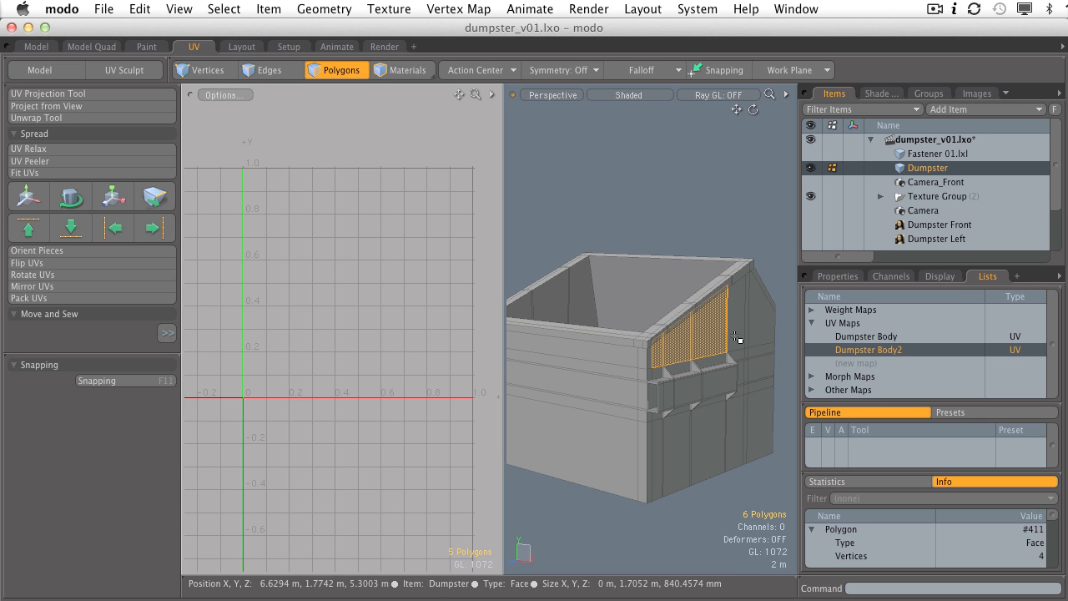
left_click_drag(735, 337, 767, 343)
left_click_drag(766, 407, 700, 433)
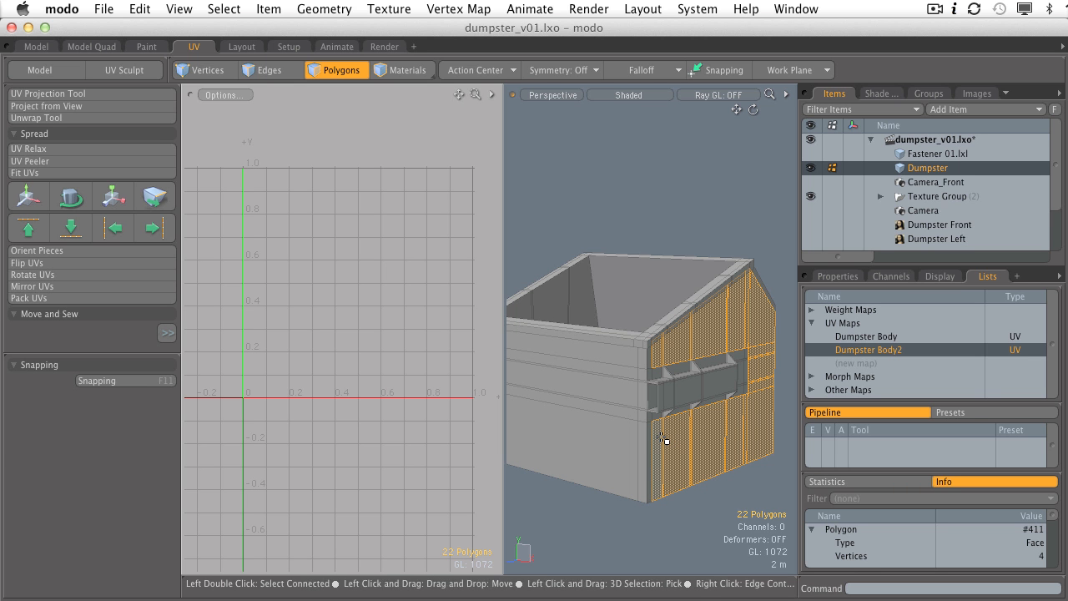
key("Escape")
left_click_drag(666, 272, 634, 244, "alt+shift")
left_click_drag(634, 244, 695, 304, "ctrl+alt")
double_click(706, 329)
left_click(607, 243)
Step: Select polygons on the top rim and corner, then clear the selection
left_click(695, 306)
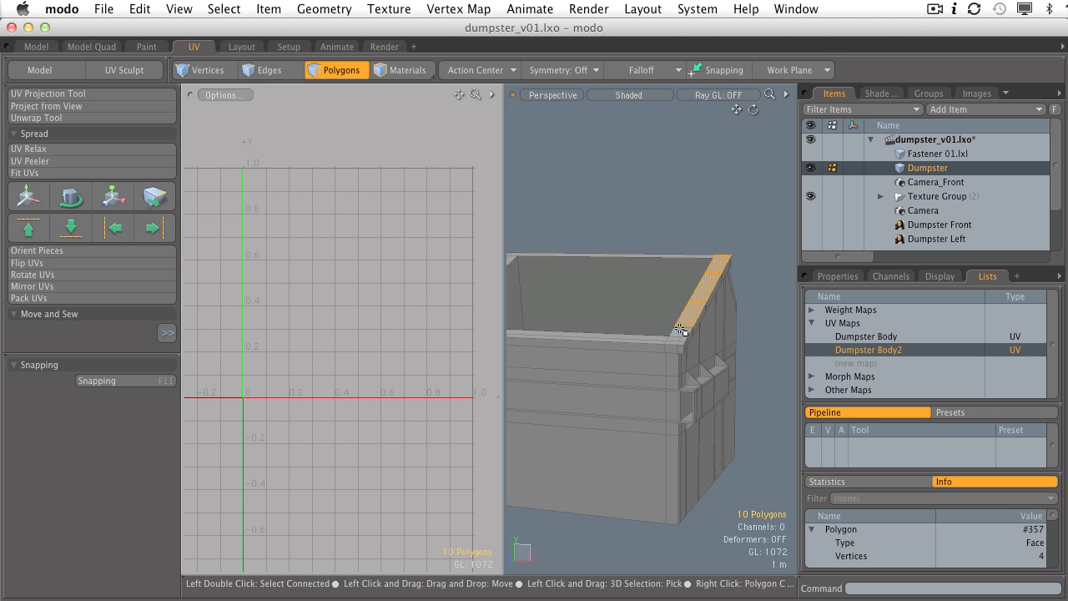
mouse_move(681, 331)
left_mouse_down("alt")
mouse_move(543, 303)
mouse_move(686, 324)
mouse_move(639, 341)
mouse_move(751, 332)
mouse_move(696, 299)
mouse_move(719, 318)
mouse_move(679, 347)
mouse_move(649, 312)
mouse_move(615, 303)
mouse_move(567, 322)
mouse_move(758, 302)
left_mouse_up("alt")
left_click(630, 346)
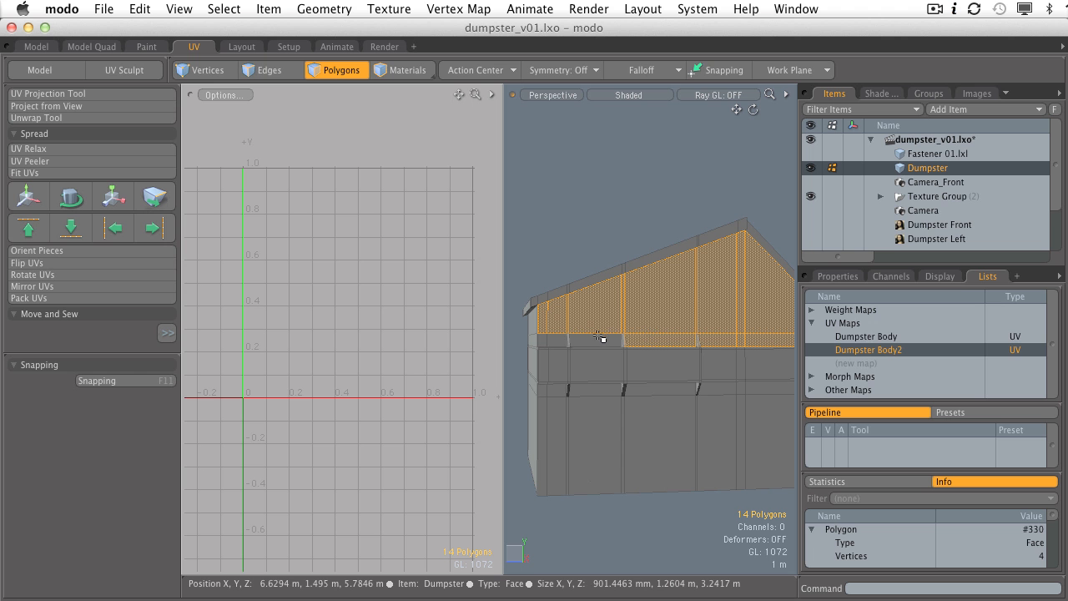
left_click_drag(541, 343, 677, 374, "alt")
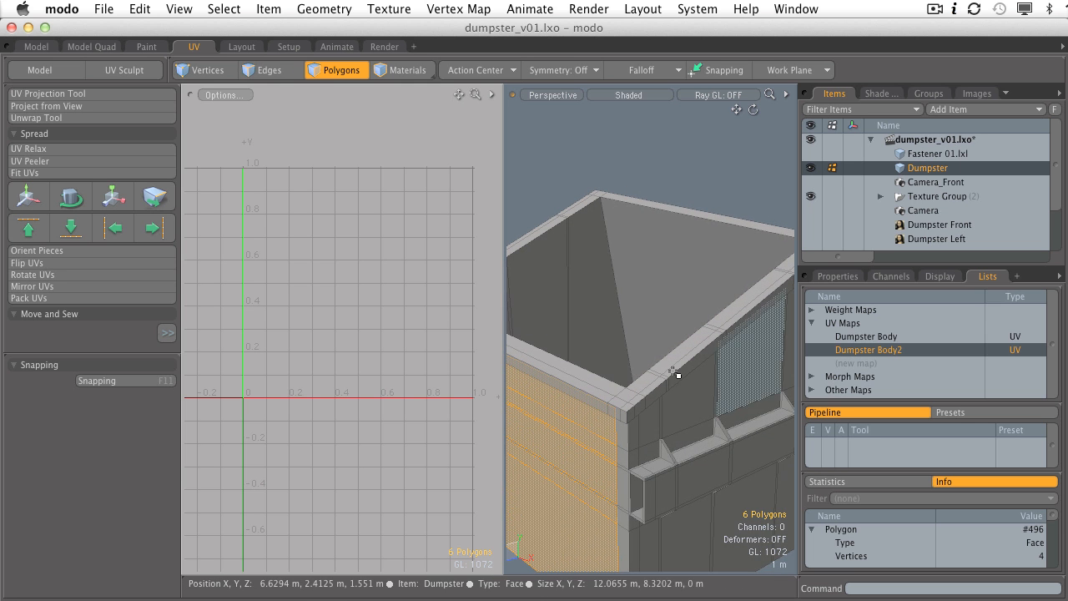
double_click(661, 365)
left_click(633, 393)
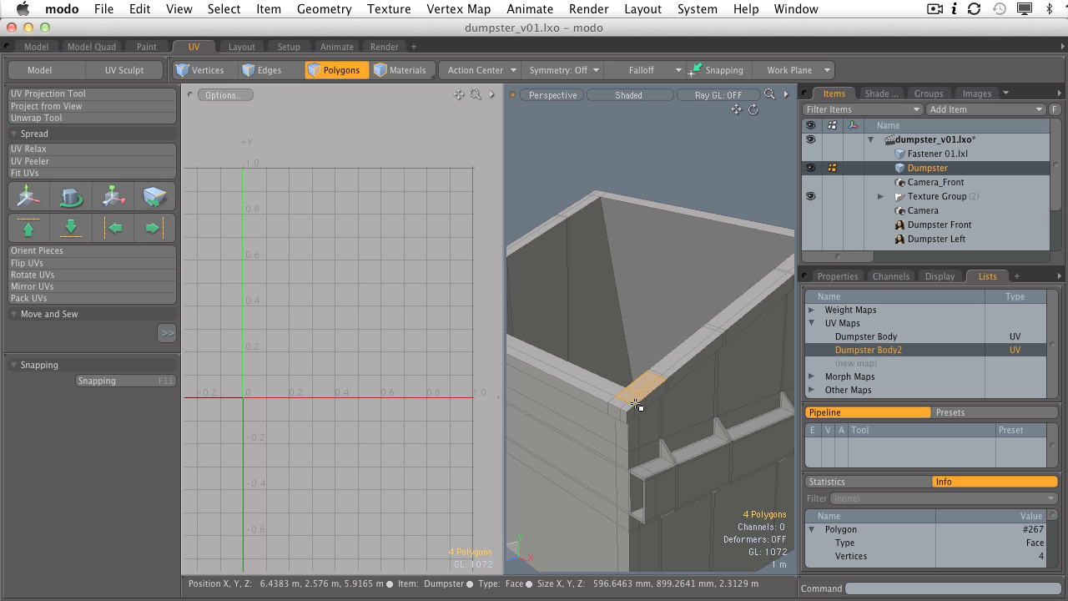
left_click_drag(670, 351, 649, 428, "alt+shift")
left_click_drag(649, 428, 654, 327, "alt")
left_click(603, 308)
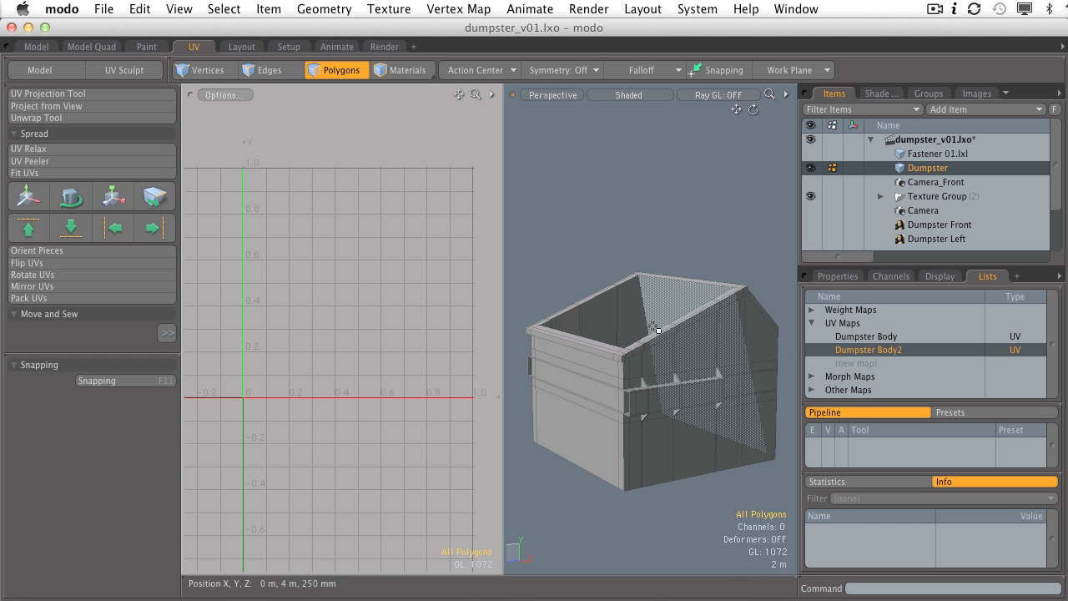
Step: Apply an Atlas UV projection to the whole dumpster mesh, creating separate UV islands
left_click(47, 94)
left_click(356, 399)
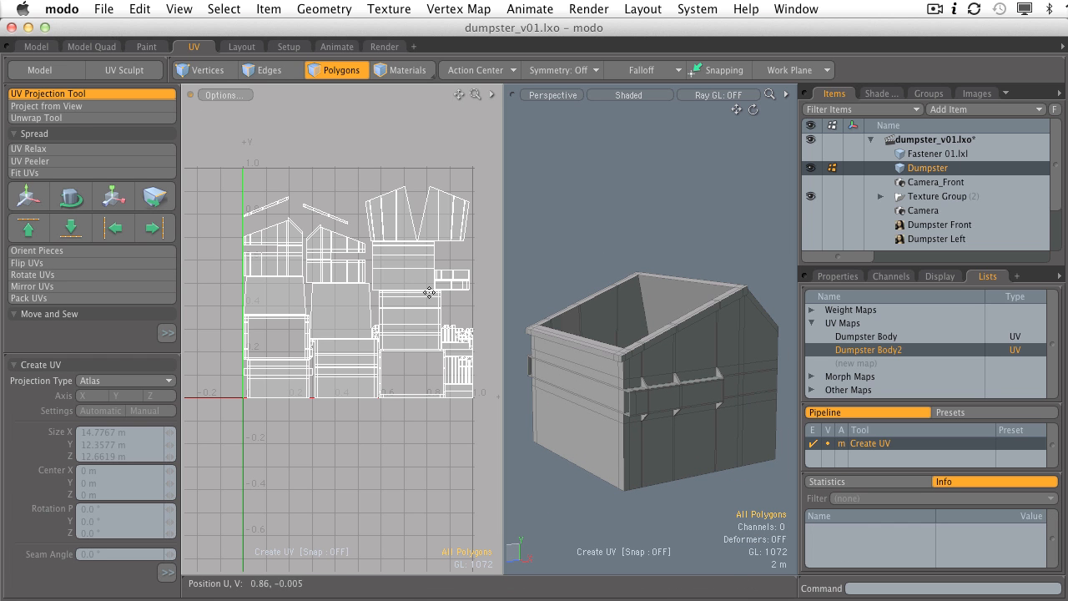
key("space")
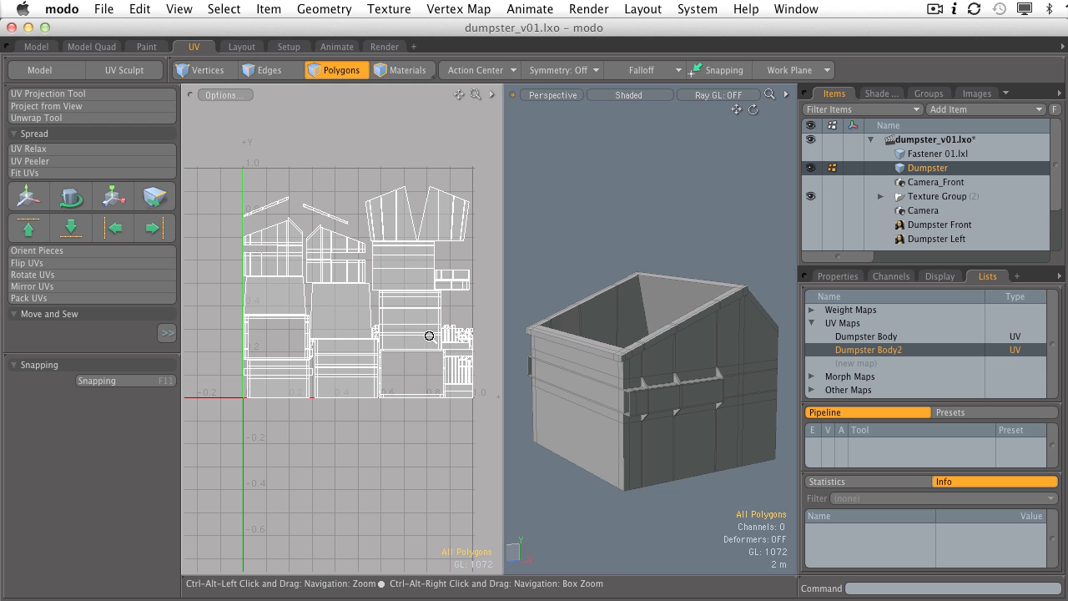
scroll(323, 286, "up", 5)
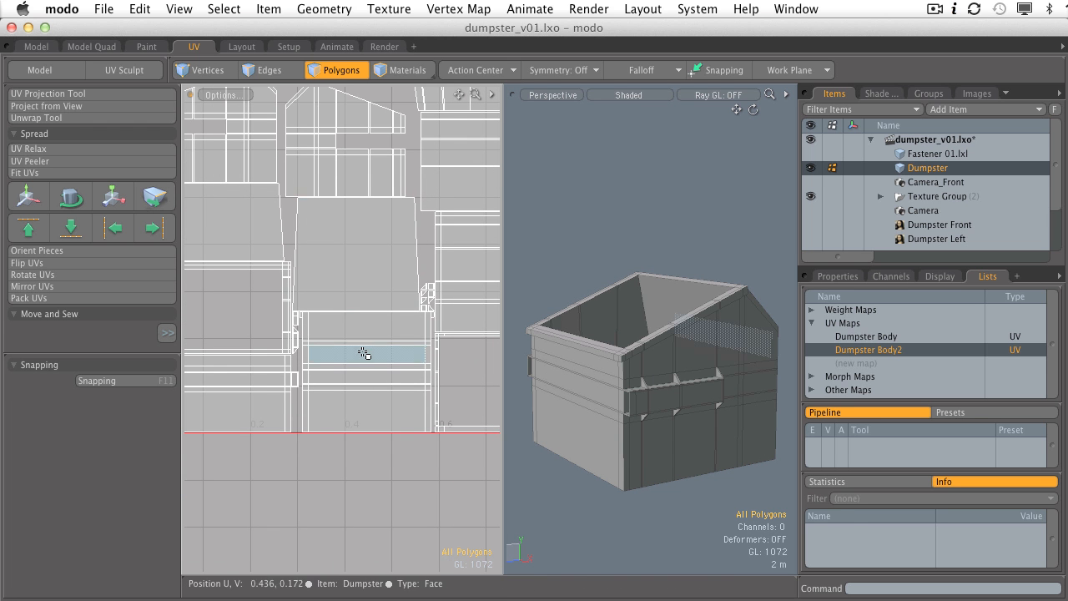
double_click(346, 326)
Step: Select the lower-left and upper-left UV islands and orbit to see which pieces they map
left_click_drag(666, 356, 442, 334, "alt")
left_click_drag(334, 360, 371, 365, "ctrl+alt")
double_click(313, 395)
left_click_drag(590, 366, 790, 330, "alt")
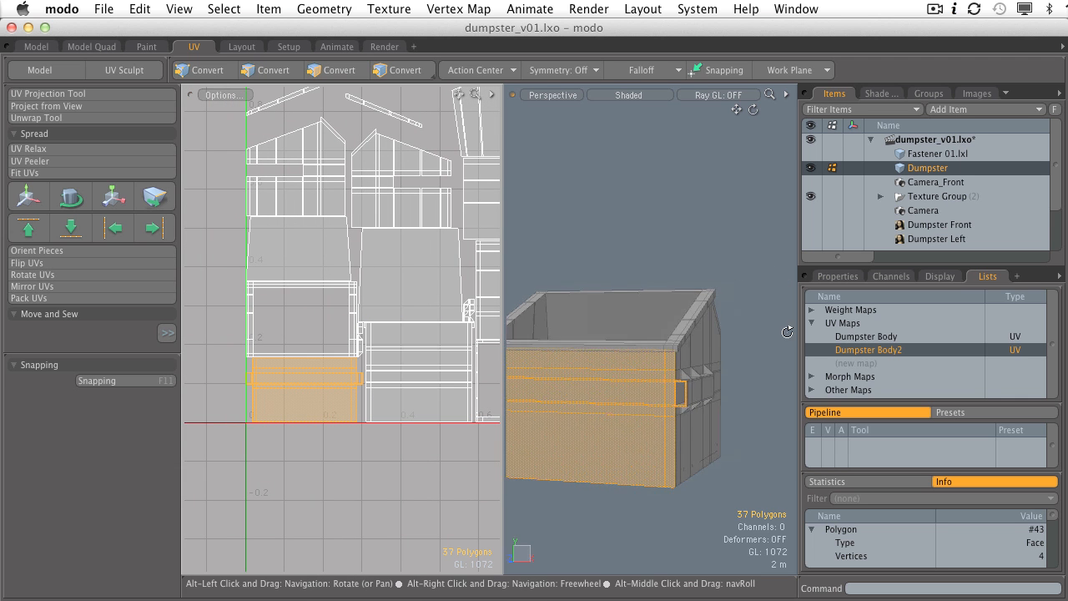
left_click(285, 264)
left_click_drag(607, 332, 504, 423, "alt")
double_click(282, 153)
Step: Zoom in on the selected rim piece and grow the selection to connected rim polygons
left_click_drag(327, 183, 375, 304, "alt+shift")
left_click_drag(354, 272, 394, 271, "ctrl+alt")
left_click_drag(713, 332, 636, 249, "alt")
left_click_drag(449, 284, 317, 282, "alt+shift")
left_click_drag(338, 306, 308, 249, "alt+shift")
left_click_drag(632, 324, 665, 360, "alt")
mouse_move(665, 361)
left_mouse_down("alt")
mouse_move(673, 375)
mouse_move(701, 378)
left_mouse_up("alt")
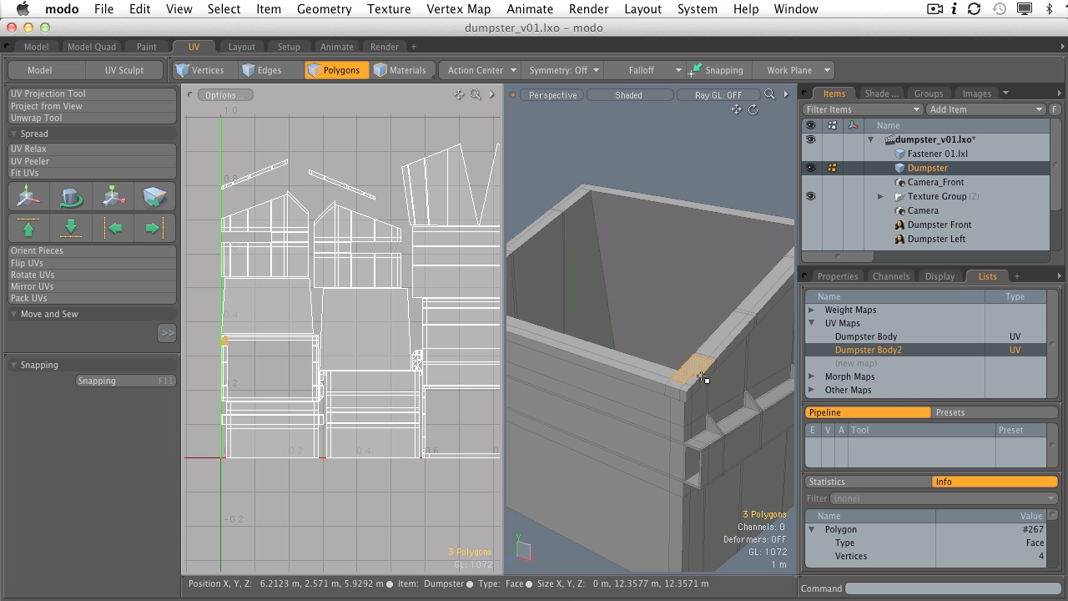
left_click_drag(231, 342, 255, 355, "ctrl+alt")
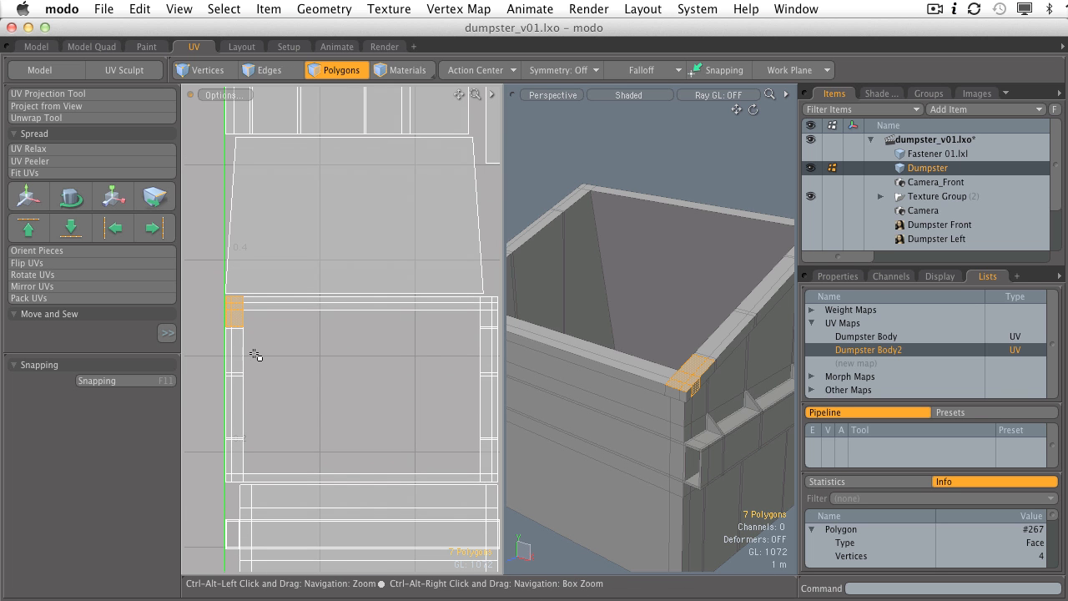
key("]")
Step: Zoom the UV view out to show every island of the atlas layout
left_click_drag(610, 336, 690, 329, "ctrl+alt")
left_click_drag(689, 329, 673, 368, "ctrl+alt")
left_click_drag(412, 348, 400, 348, "ctrl+alt")
left_click_drag(401, 348, 376, 329, "alt")
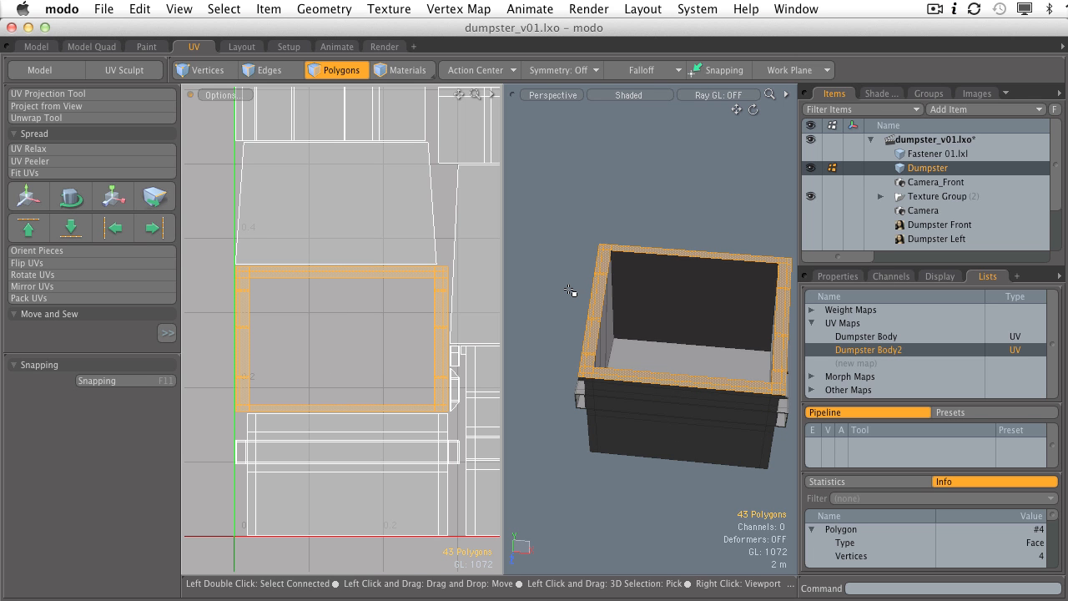
left_click_drag(572, 298, 572, 268, "alt")
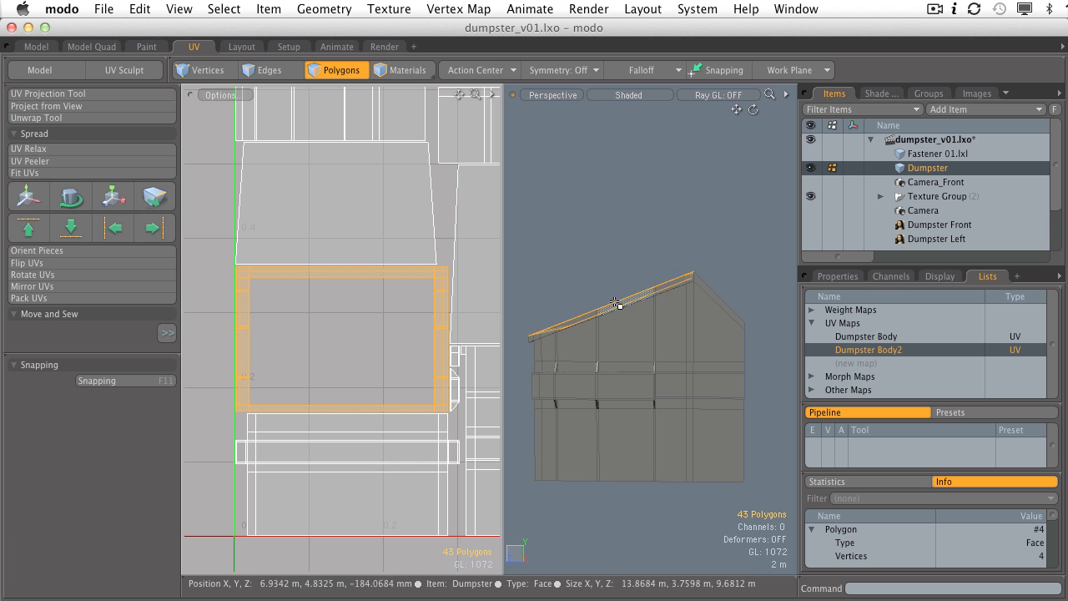
left_click_drag(663, 267, 676, 270, "alt")
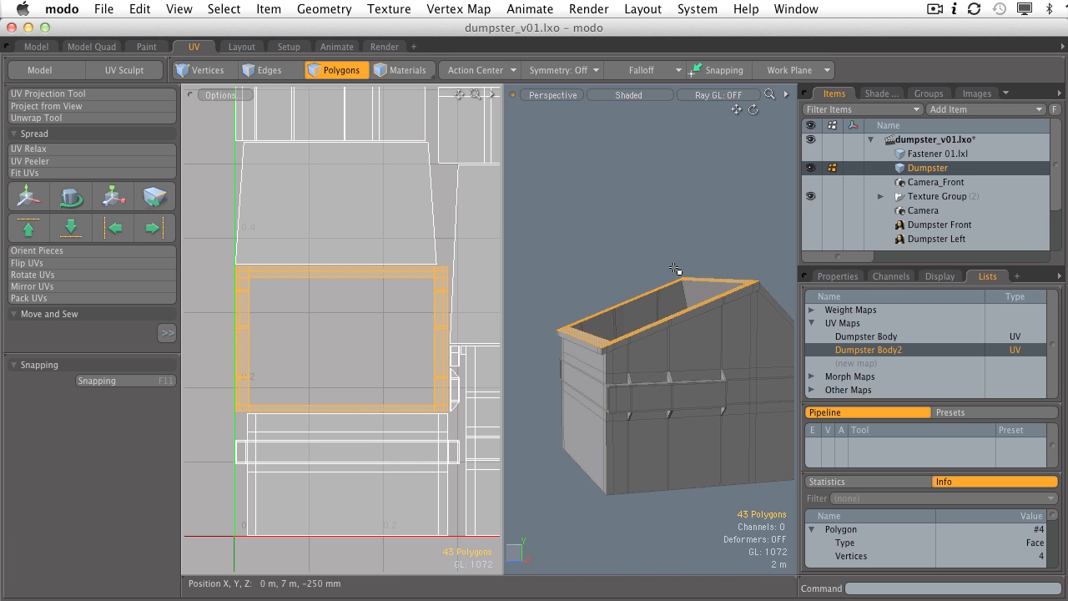
left_click_drag(676, 269, 303, 244, "alt")
Step: Select all UV islands and delete their UVs, clearing the Dumpster Body2 map
left_click_drag(479, 393, 481, 394)
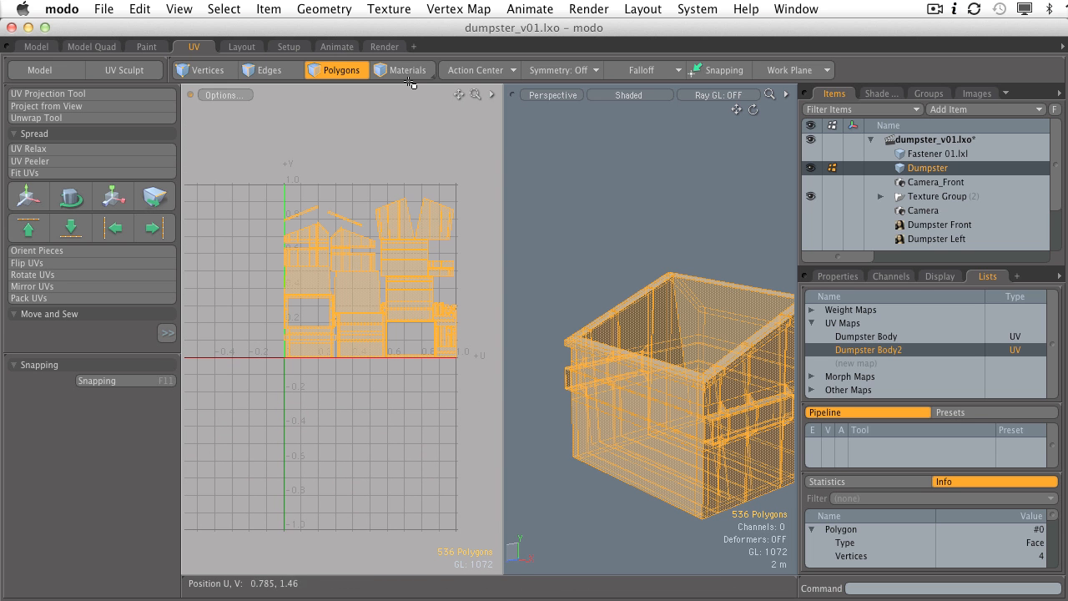
left_click(388, 10)
mouse_move(470, 150)
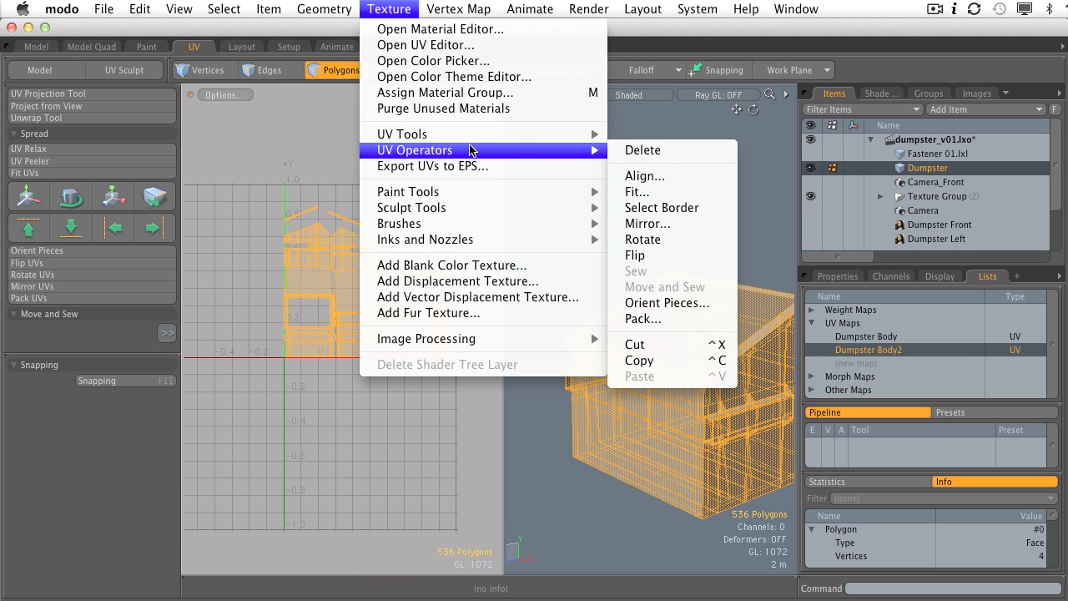
left_click(643, 150)
left_click(651, 243)
left_click_drag(650, 243, 694, 355, "alt")
Step: Paint-select the rim corner, narrow and top rim polygons
left_click_drag(560, 440, 568, 482)
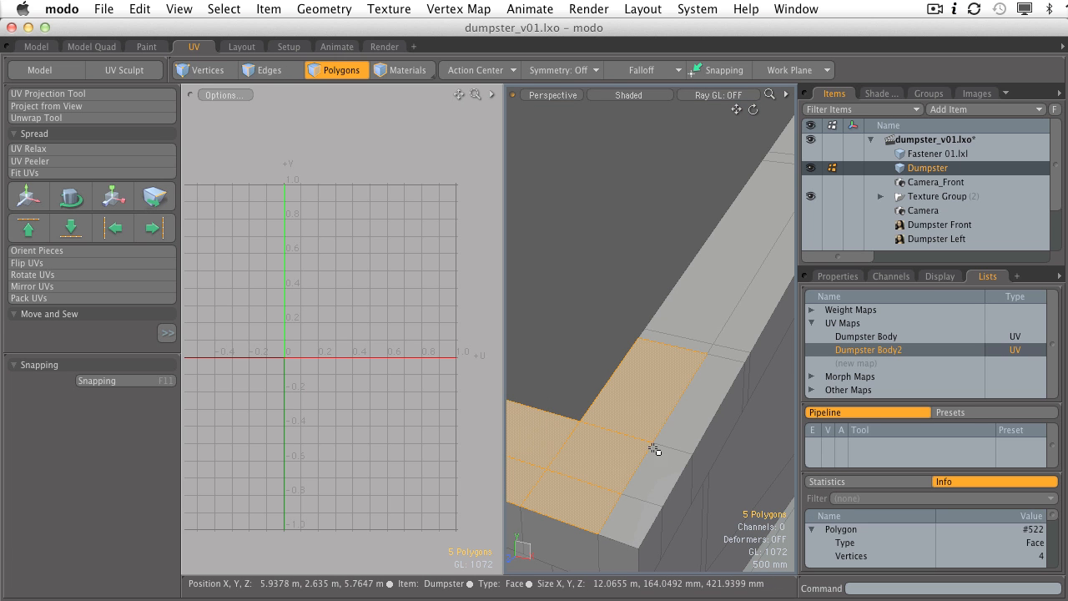
left_click_drag(641, 482, 631, 521)
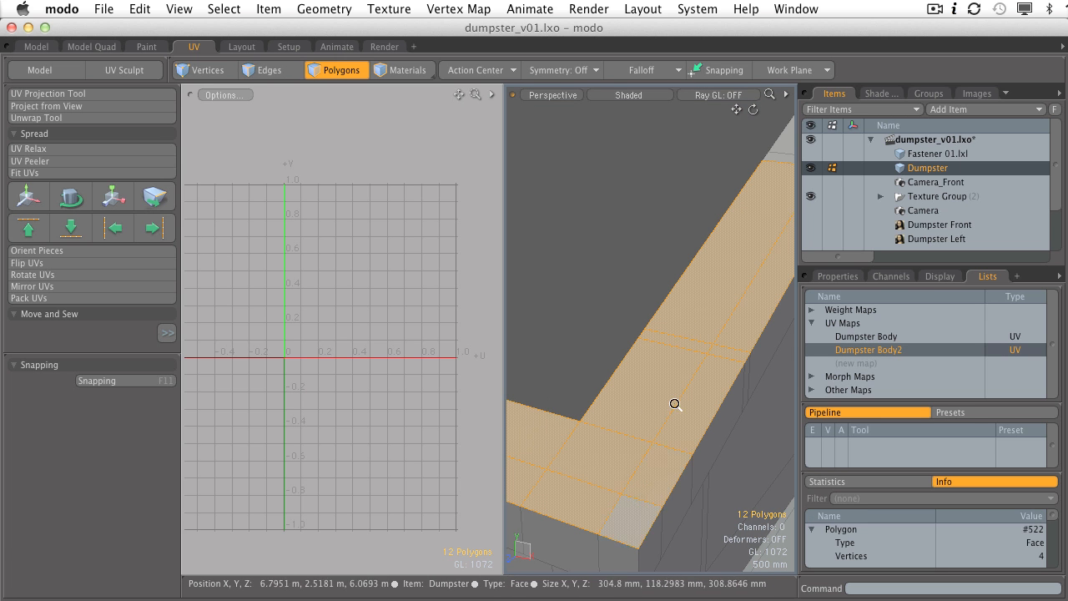
left_click_drag(675, 403, 643, 426, "ctrl+alt")
left_click_drag(643, 425, 624, 534, "alt+shift")
left_click_drag(658, 496, 640, 430, "alt+shift")
left_click(613, 410, "shift")
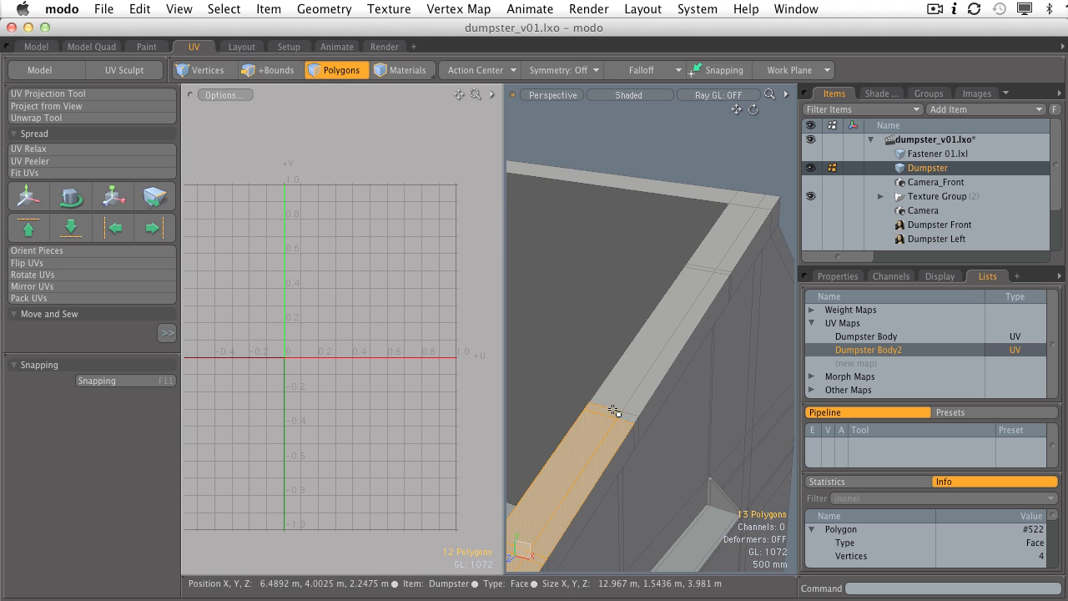
left_click_drag(707, 263, 714, 344, "alt+shift")
left_click(661, 362, "shift")
left_click_drag(739, 292, 727, 286, "shift")
left_click_drag(724, 288, 660, 302, "ctrl+alt")
Step: Extend the selection along the rest of the rim to all 43 polygons, orbiting to check
left_click_drag(577, 313, 628, 310, "ctrl+alt")
left_click_drag(558, 314, 601, 326, "shift")
mouse_move(624, 388)
left_mouse_down("alt+shift")
mouse_move(610, 369)
mouse_move(634, 399)
mouse_move(619, 351)
left_mouse_up("alt+shift")
left_click_drag(619, 351, 603, 278, "alt+shift")
left_click_drag(709, 430, 601, 331, "alt+shift")
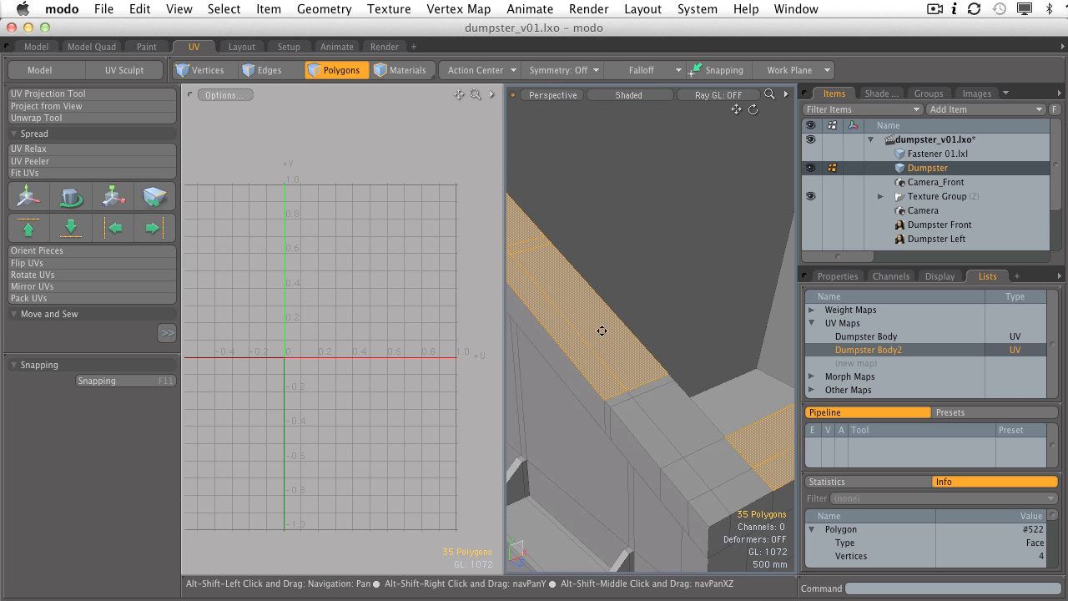
left_click_drag(633, 388, 726, 497, "shift")
left_click_drag(718, 434, 504, 395, "ctrl+alt")
left_click_drag(688, 386, 650, 377, "ctrl+alt")
left_click_drag(650, 377, 647, 368, "alt+shift")
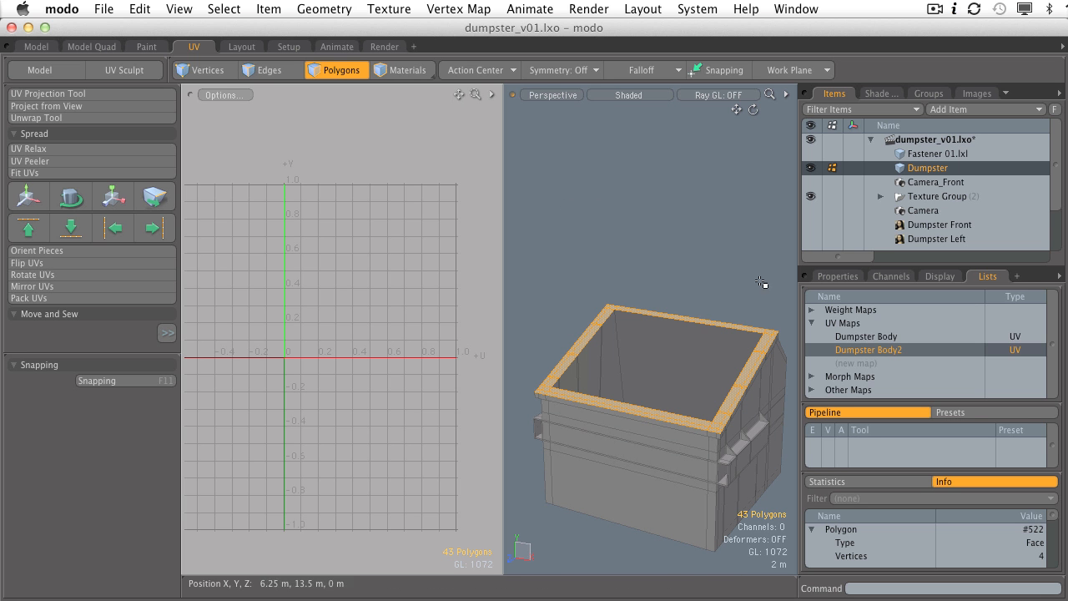
left_click_drag(691, 353, 637, 314, "alt")
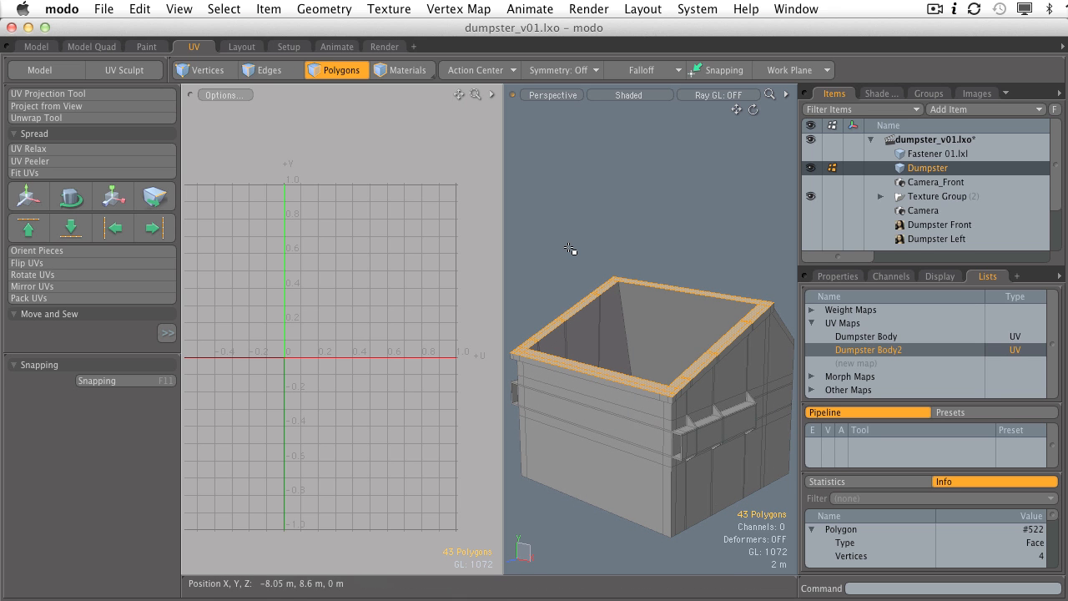
left_click(47, 106)
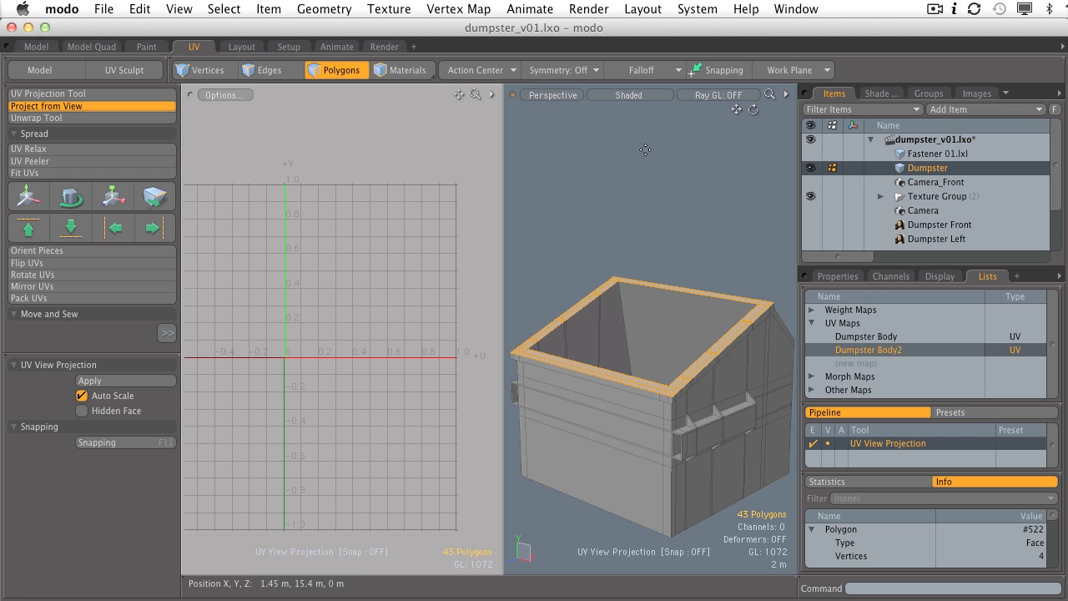
left_click(639, 211)
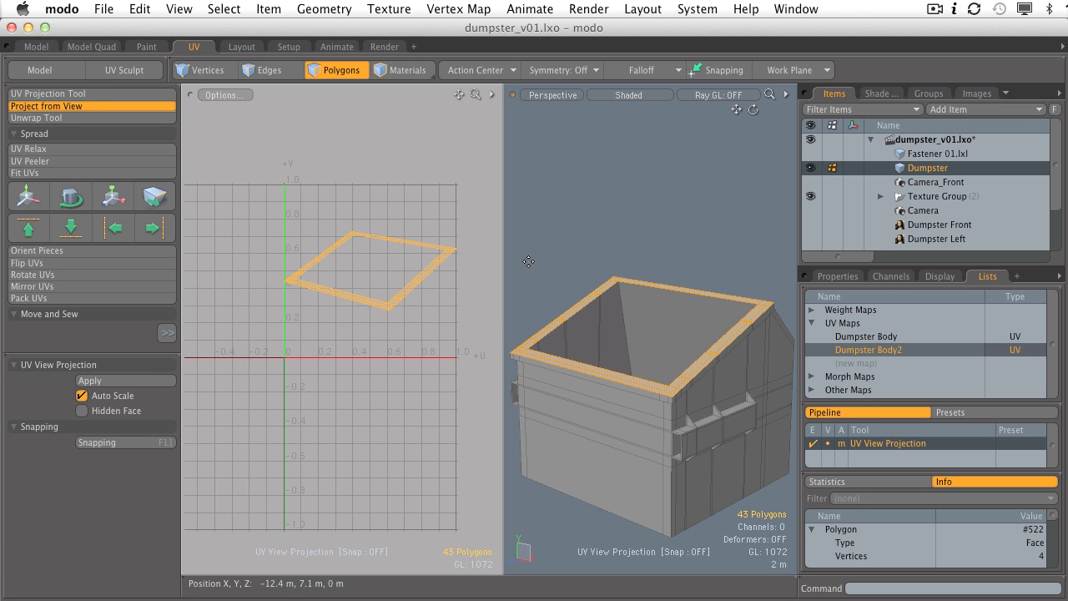
key("space")
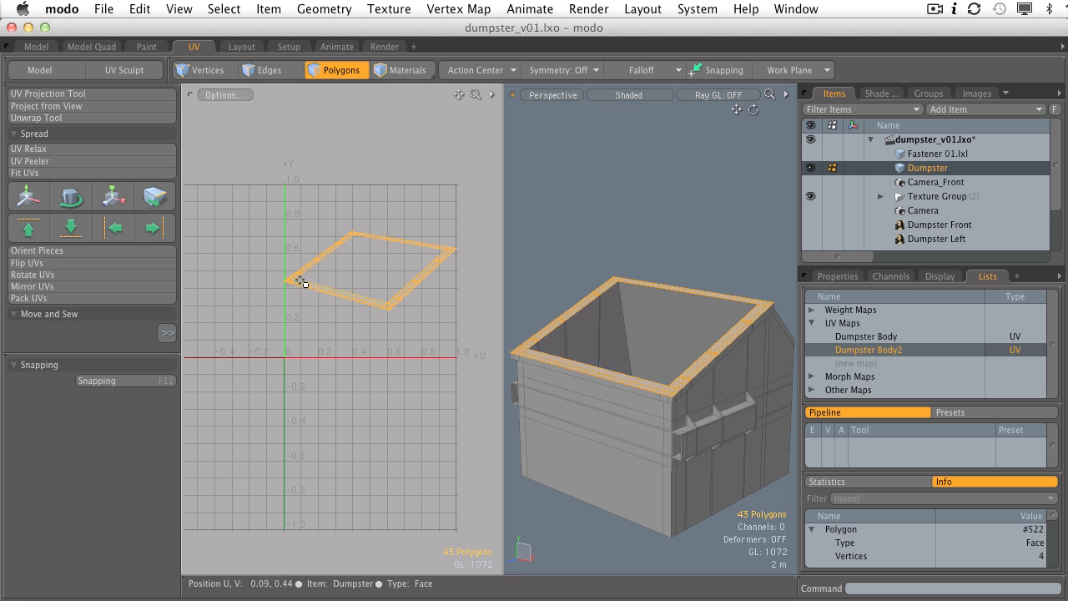
key("super+z")
left_click_drag(608, 291, 620, 316, "alt")
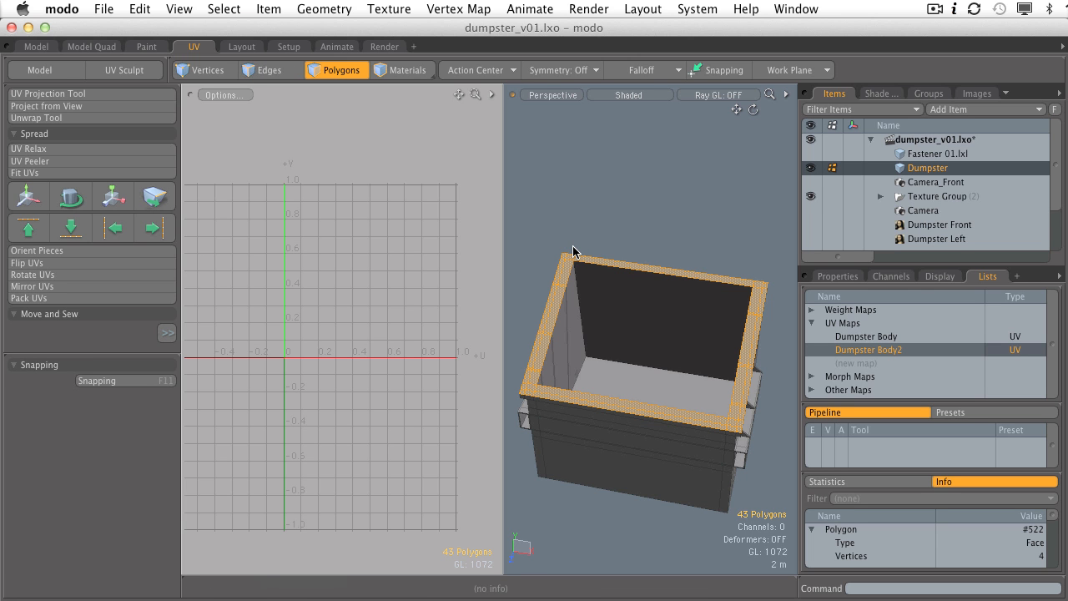
Step: Project the selected rim from a straight-down top view into a frame-shaped UV island
left_click_drag(572, 246, 574, 247, "alt")
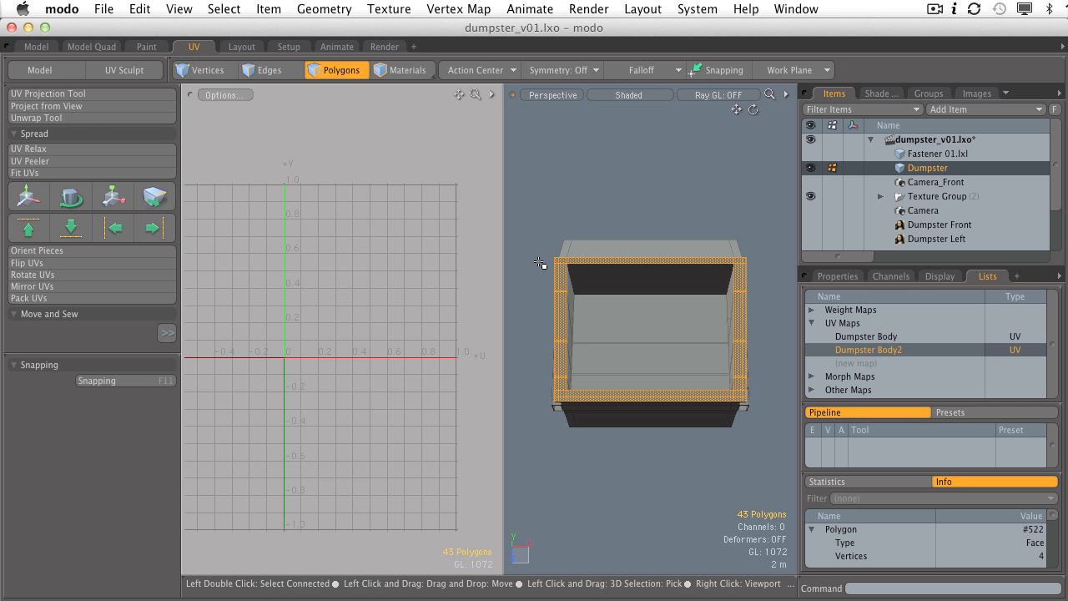
left_click(38, 107)
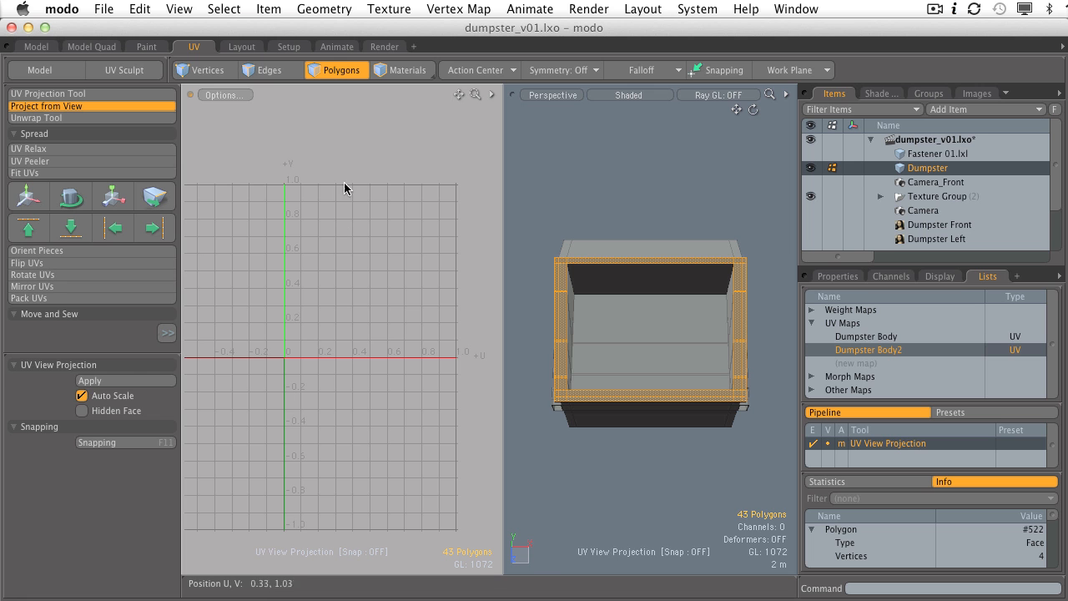
left_click(613, 176)
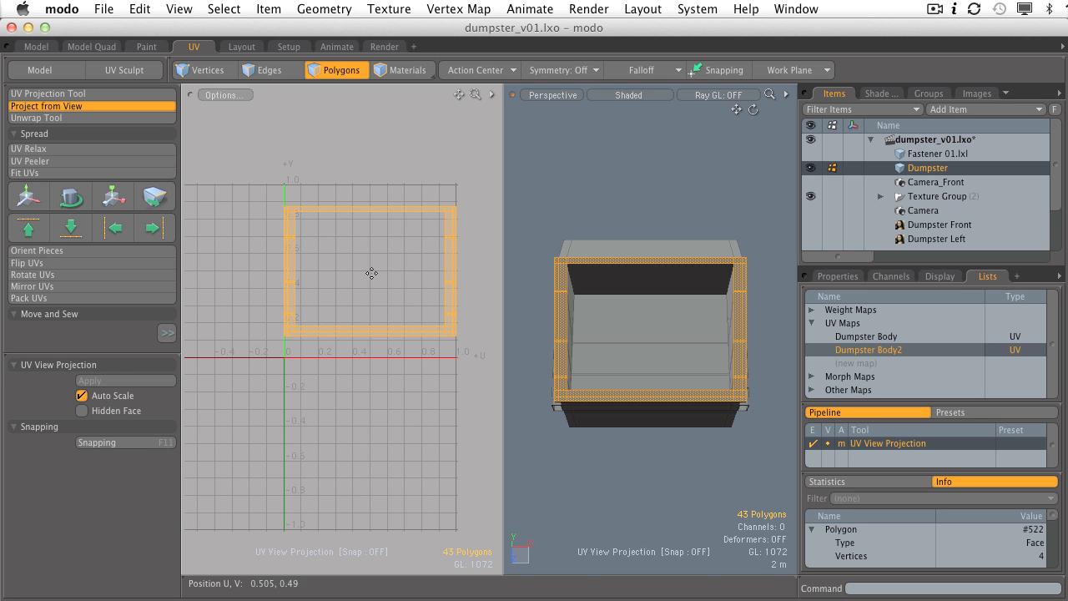
left_click_drag(701, 343, 619, 265, "alt")
scroll(407, 262, "up", 2)
key("Escape")
key("Escape")
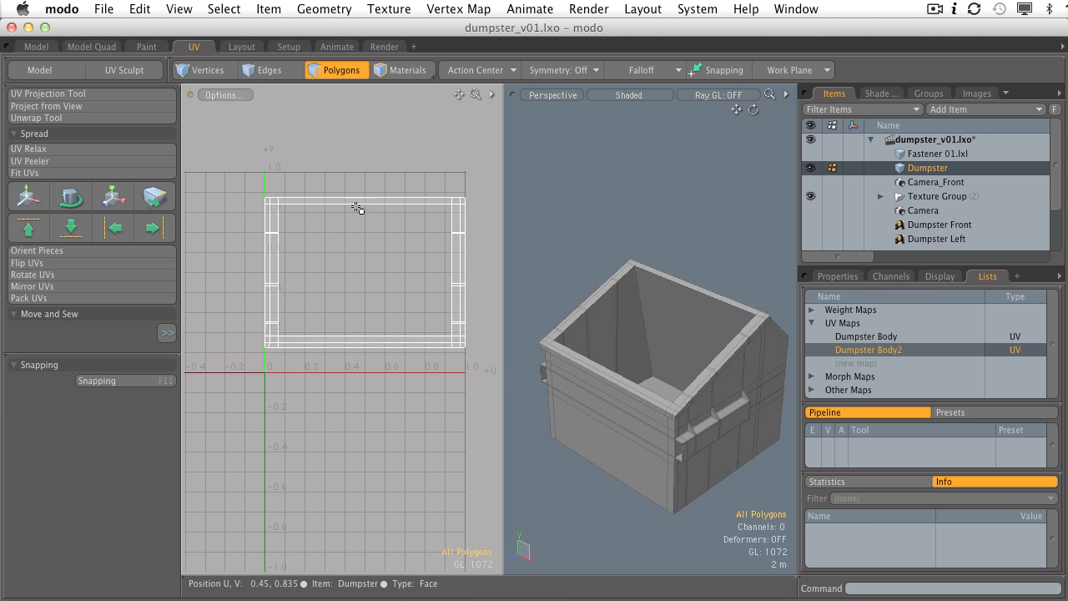
Step: Move the rim UV island upward to the top of the UV space and deselect it
double_click(275, 211)
left_click_drag(336, 216, 393, 208, "ctrl+alt")
left_click_drag(627, 305, 756, 317, "alt")
left_click_drag(576, 321, 643, 335, "alt")
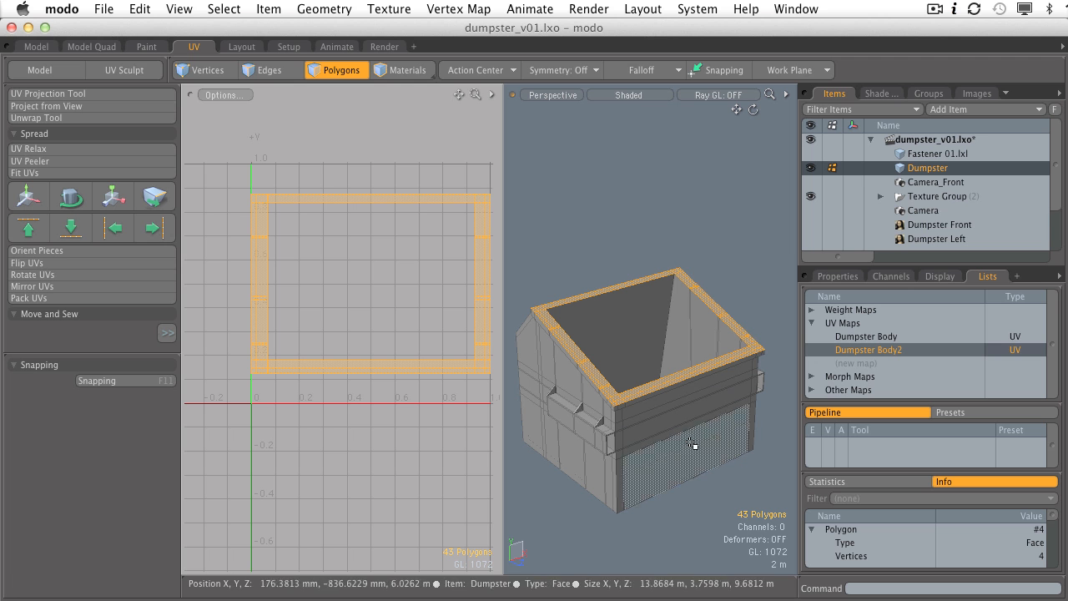
left_click(549, 228)
double_click(476, 253)
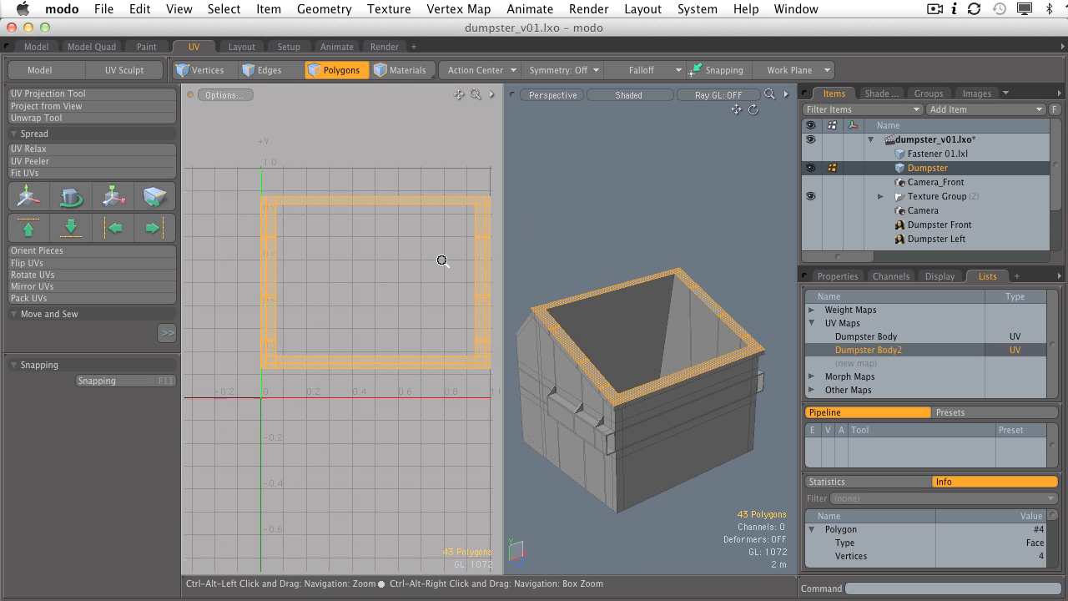
scroll(384, 288, "down", 2)
key("w")
left_click_drag(354, 242, 354, 91)
key("q")
left_click(741, 309)
Step: Orbit to the dumpster's side and start selecting side panel polygons
left_click_drag(623, 379, 792, 337, "alt+shift")
left_click_drag(617, 331, 694, 345, "alt")
mouse_move(602, 257)
left_mouse_down()
mouse_move(657, 267)
mouse_move(691, 257)
mouse_move(620, 277)
left_mouse_up()
mouse_move(673, 305)
left_mouse_down("shift")
mouse_move(684, 304)
mouse_move(625, 301)
left_mouse_up("shift")
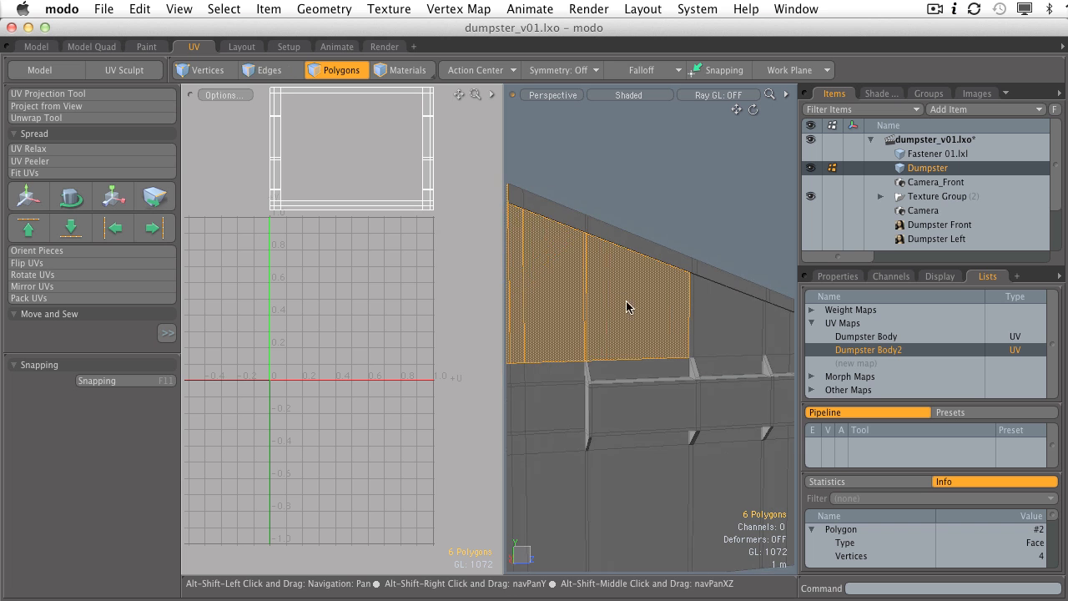
Step: Add the remaining side panel and strip polygons, completing the 44-polygon selection
mouse_move(691, 327)
left_mouse_down("ctrl+alt")
mouse_move(727, 325)
mouse_move(606, 305)
mouse_move(682, 326)
mouse_move(759, 326)
mouse_move(740, 365)
mouse_move(587, 362)
mouse_move(649, 339)
mouse_move(557, 364)
mouse_move(665, 326)
mouse_move(618, 326)
mouse_move(676, 346)
mouse_move(647, 368)
mouse_move(716, 294)
mouse_move(681, 326)
mouse_move(717, 338)
mouse_move(717, 367)
mouse_move(742, 365)
mouse_move(648, 350)
mouse_move(675, 348)
mouse_move(696, 389)
mouse_move(648, 334)
left_mouse_up("ctrl+alt")
mouse_move(629, 457)
left_mouse_down("shift")
mouse_move(648, 431)
mouse_move(612, 453)
mouse_move(601, 439)
mouse_move(552, 430)
left_mouse_up("shift")
mouse_move(661, 445)
left_mouse_down("shift")
mouse_move(691, 421)
mouse_move(671, 413)
mouse_move(667, 437)
mouse_move(693, 420)
mouse_move(705, 438)
mouse_move(665, 445)
left_mouse_up("shift")
mouse_move(666, 409)
left_mouse_down("alt")
mouse_move(632, 489)
mouse_move(630, 322)
mouse_move(683, 372)
mouse_move(738, 370)
left_mouse_up("alt")
Step: Zoom out and snap the viewport to a flat side view of the dumpster
left_click_drag(738, 371, 715, 325, "ctrl+alt")
left_click_drag(657, 368, 625, 336, "alt+shift")
left_click_drag(625, 336, 576, 348, "ctrl+alt")
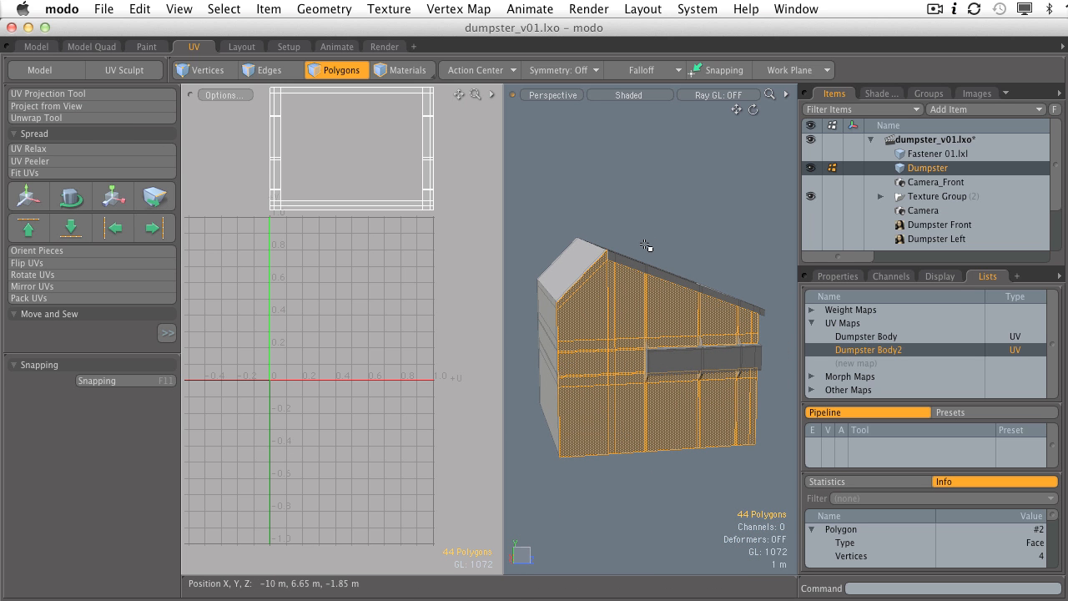
key("ctrl")
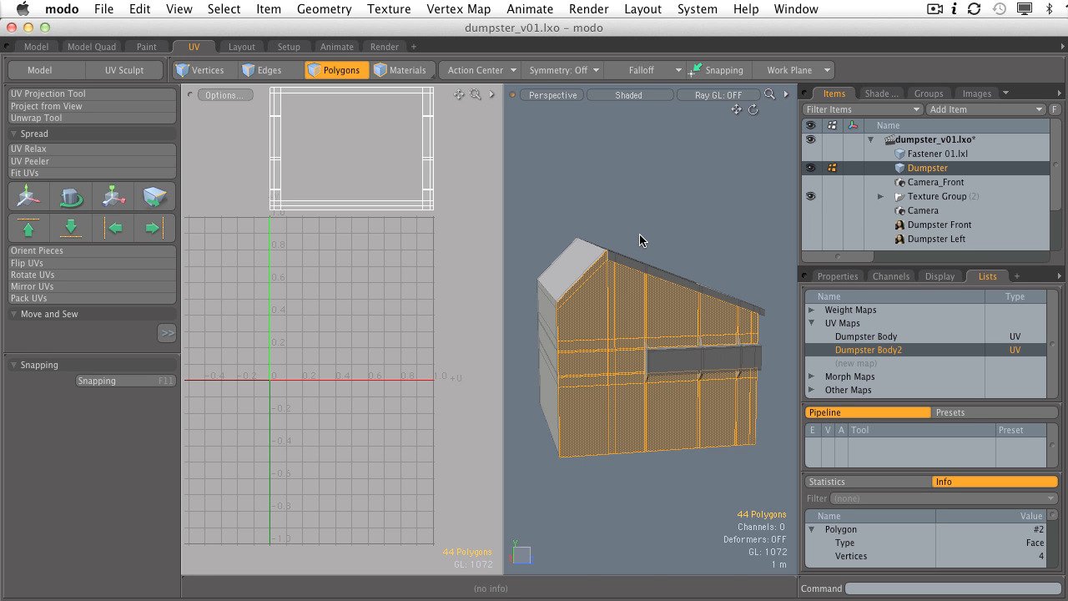
key("slash")
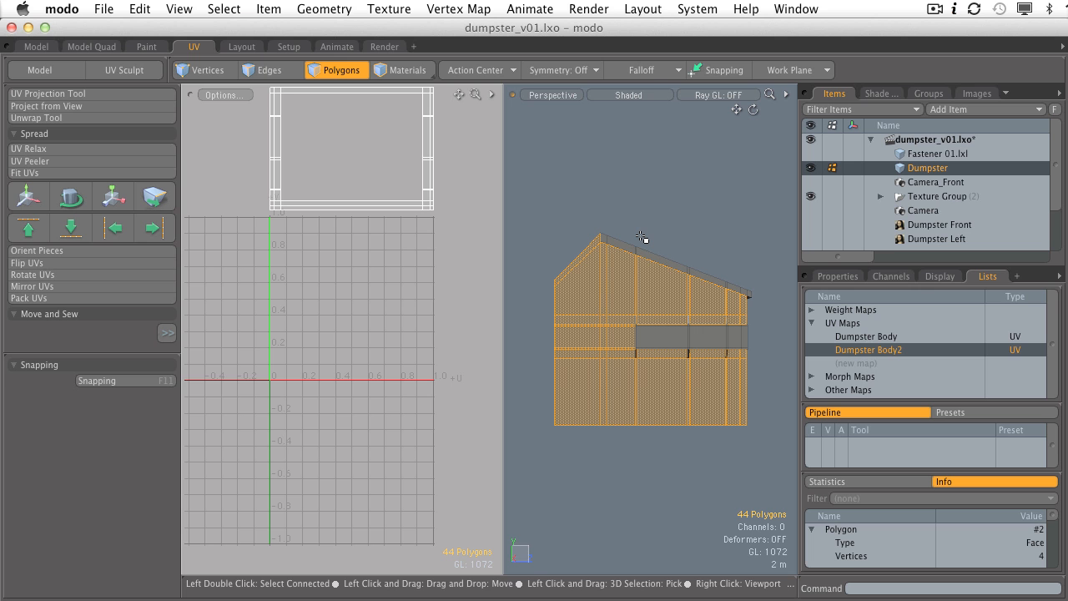
Step: Project the side panel from the side view into its own UV island below the rim, then deselect
left_click(46, 107)
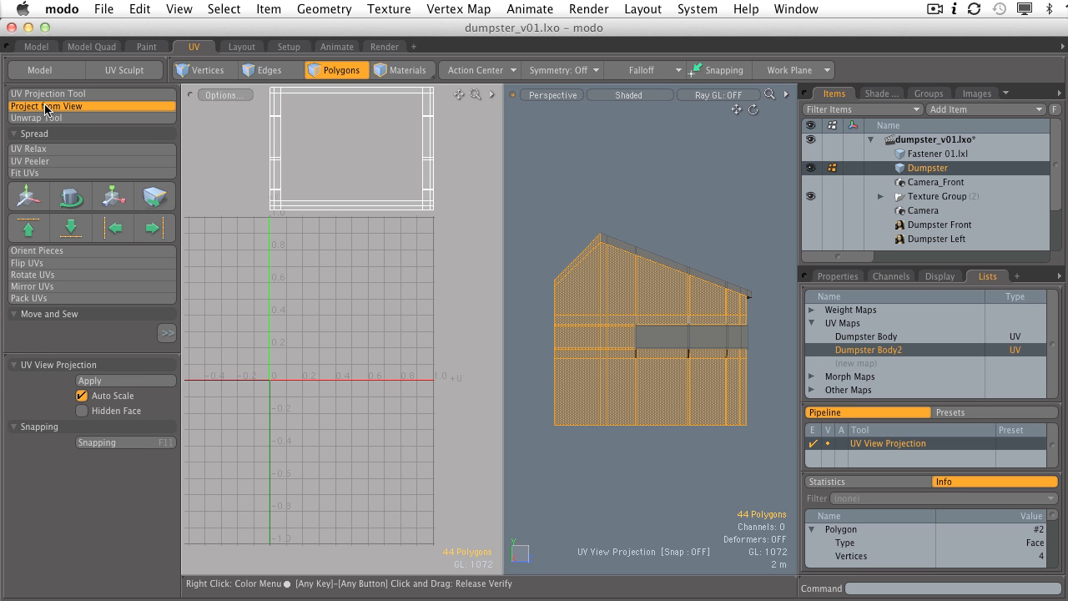
left_click(684, 176)
key("space")
left_click(440, 261)
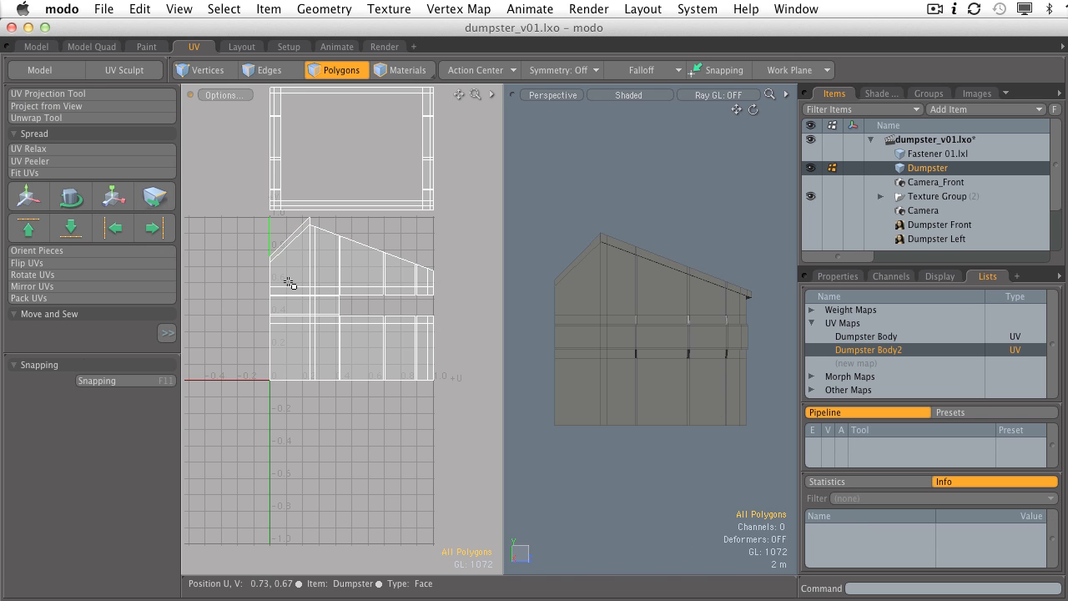
double_click(297, 267)
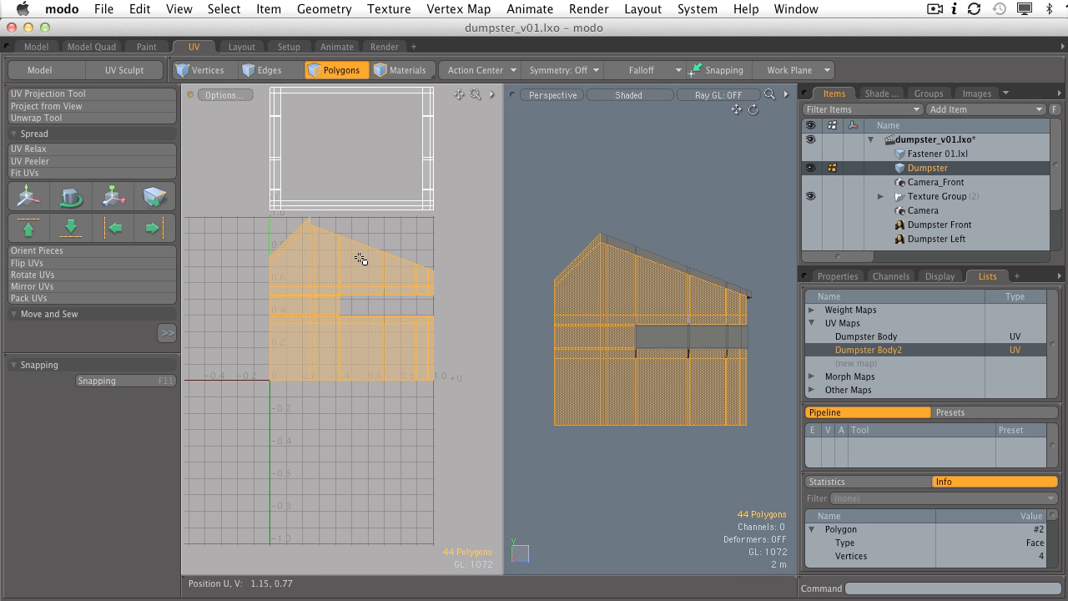
left_click(287, 266)
left_click(245, 250)
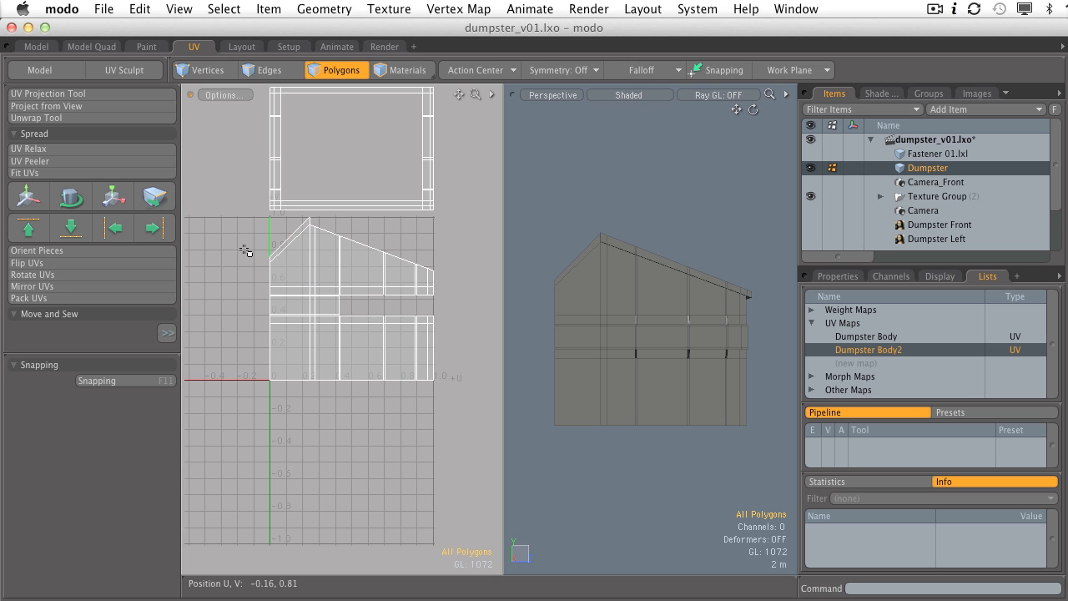